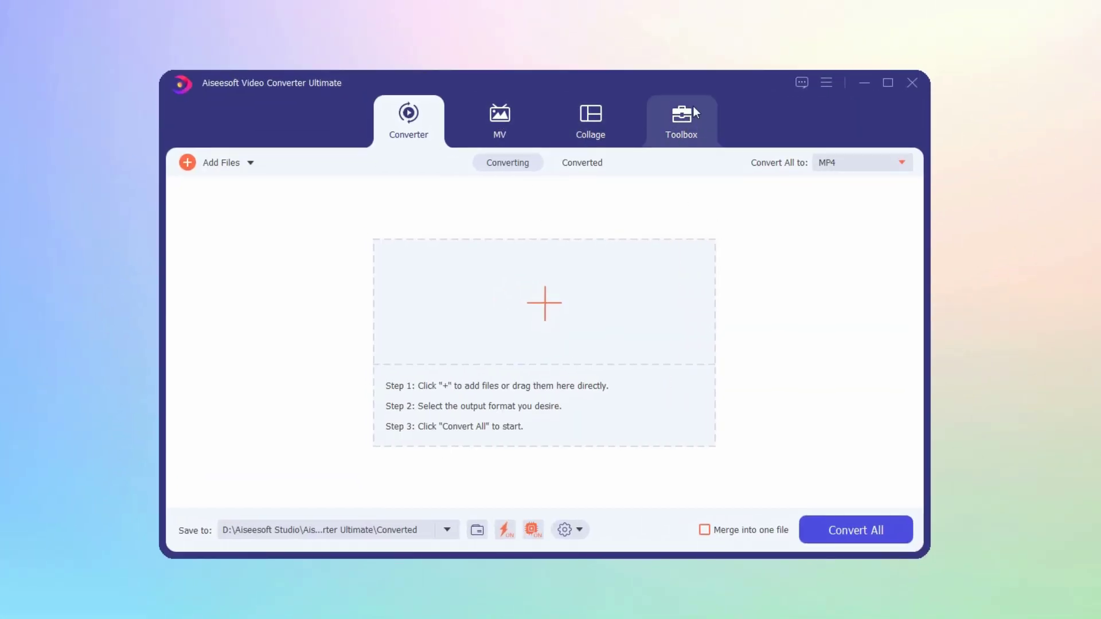
Step: Open 3D Maker from the Toolbox and load the pexels landscape video
left_click(678, 118)
scroll(431, 328, "down", 5)
scroll(409, 373, "down", 3)
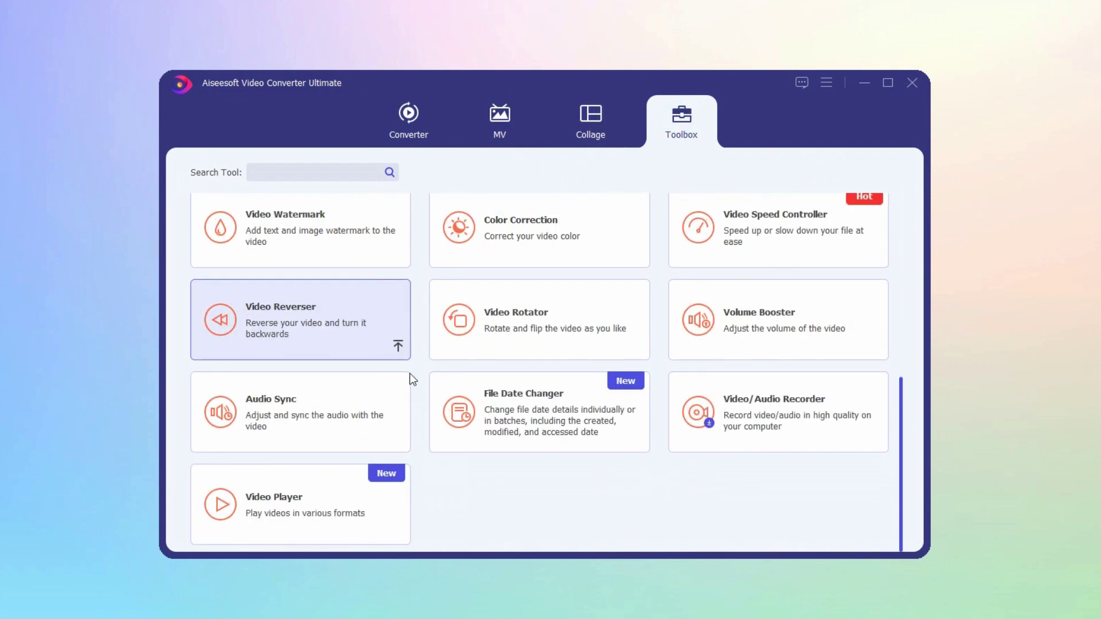
scroll(505, 369, "up", 3)
scroll(455, 275, "up", 3)
scroll(644, 399, "down", 1)
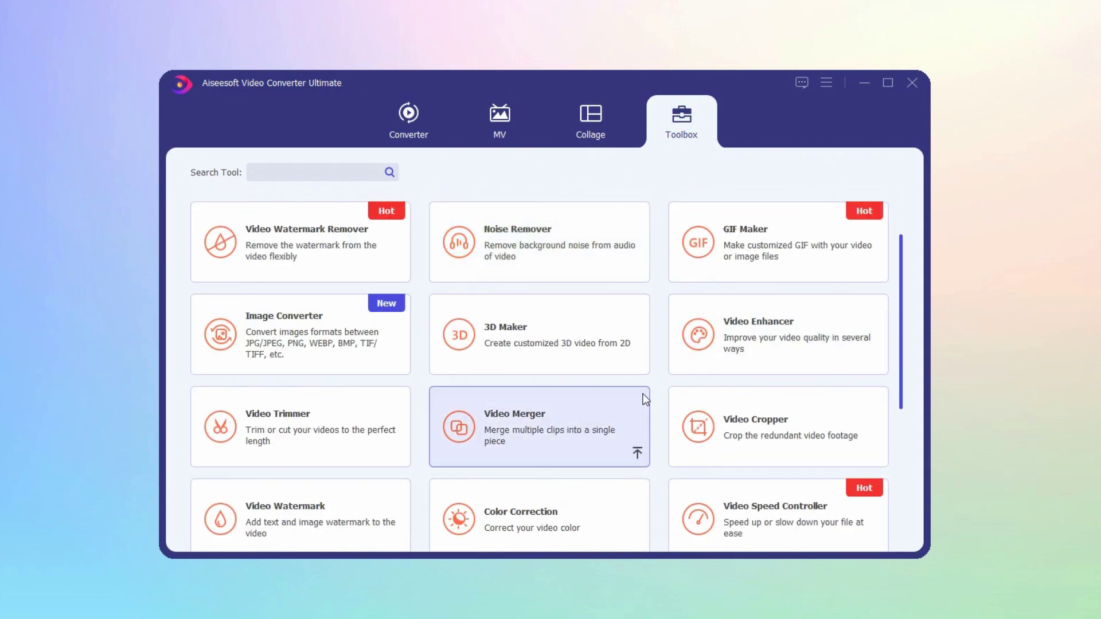
scroll(522, 375, "up", 1)
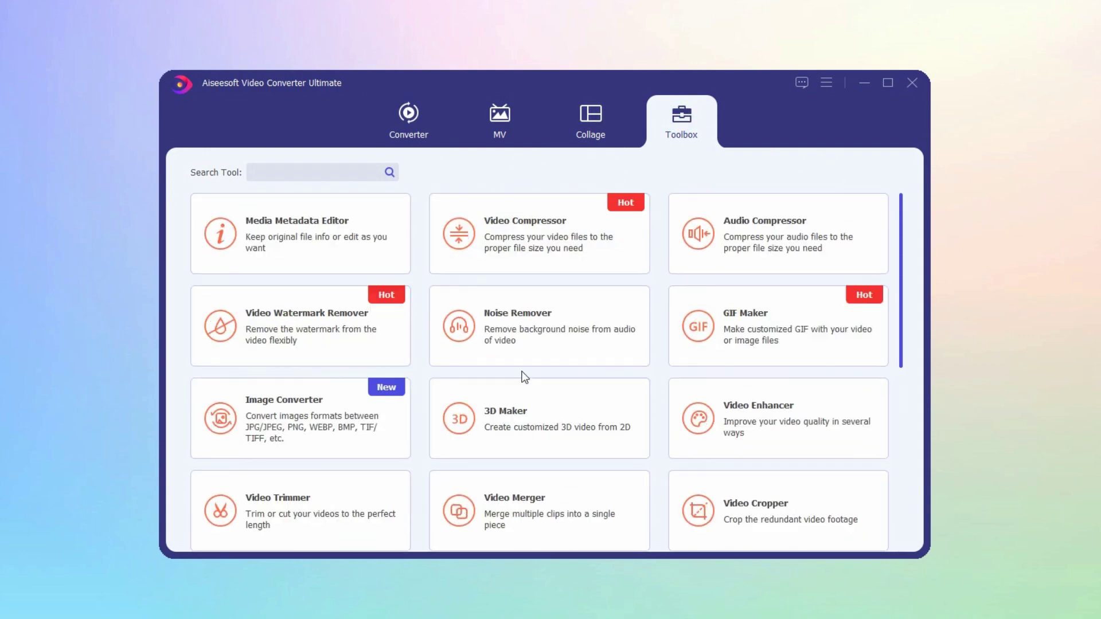
left_click(561, 401)
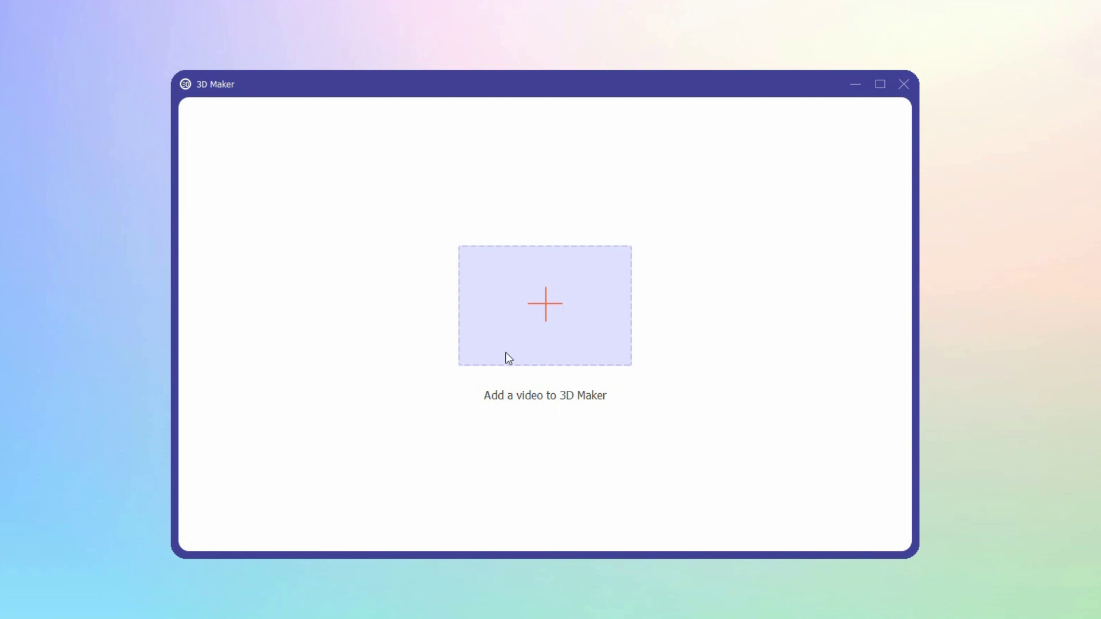
left_click(554, 308)
left_click(510, 186)
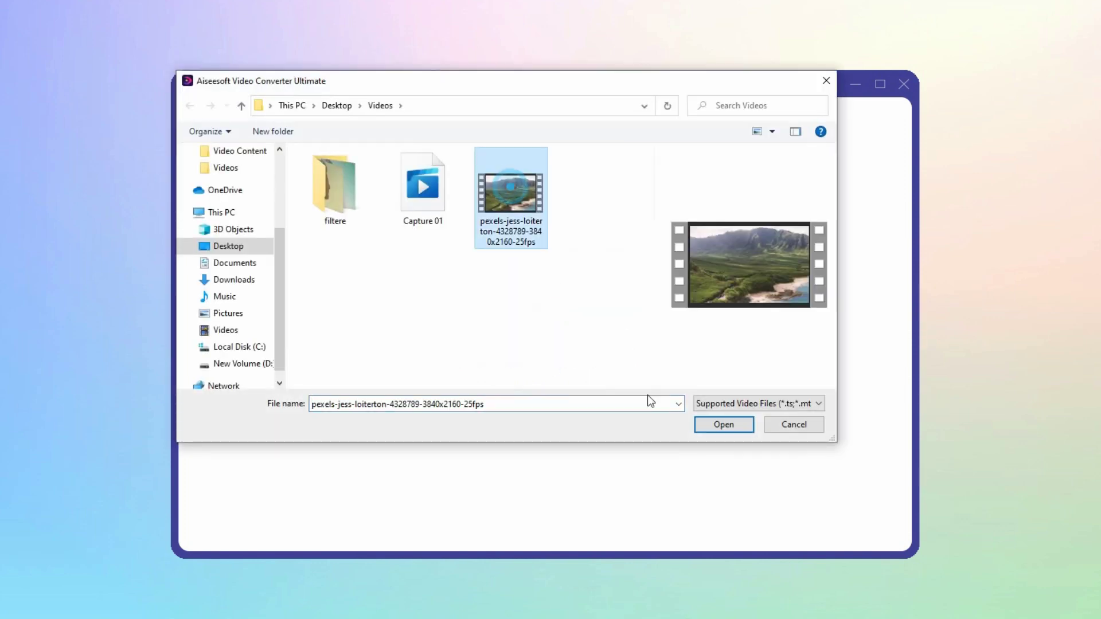
left_click(726, 422)
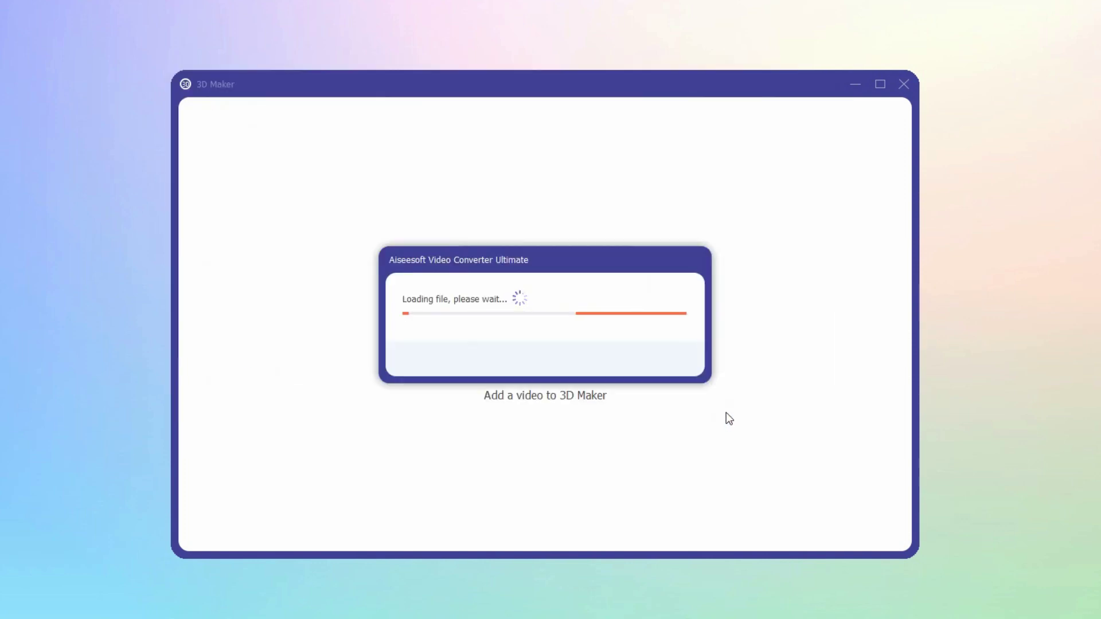
Step: Preview the green/magenta monochrome, red/cyan Dubois and red/cyan full-colour anaglyph modes
left_click(457, 411)
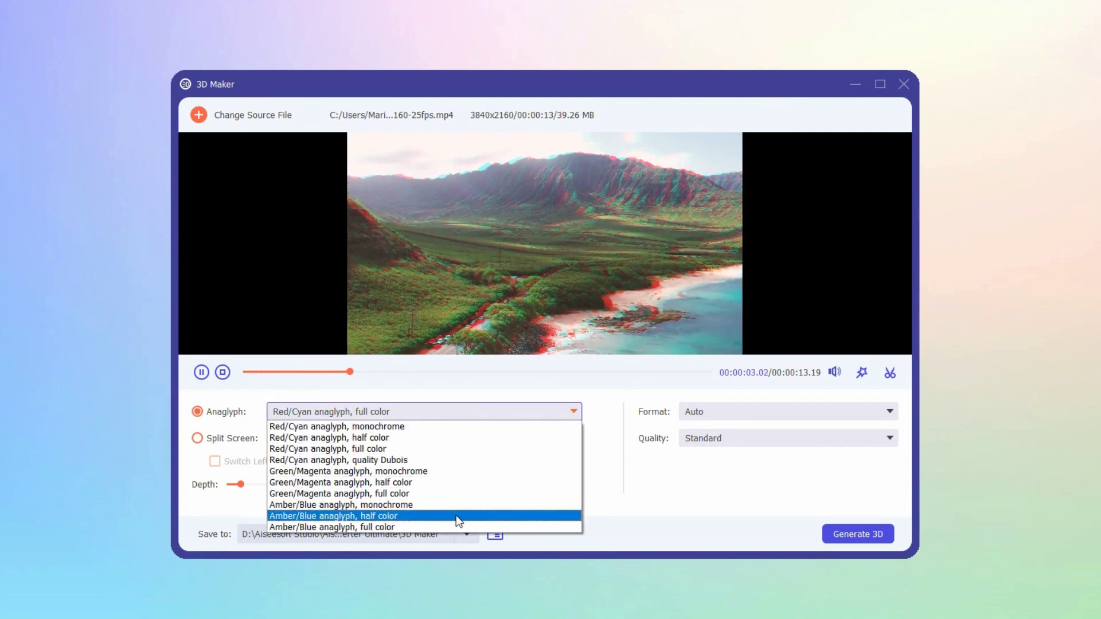
left_click(464, 476)
left_click(507, 412)
left_click(479, 460)
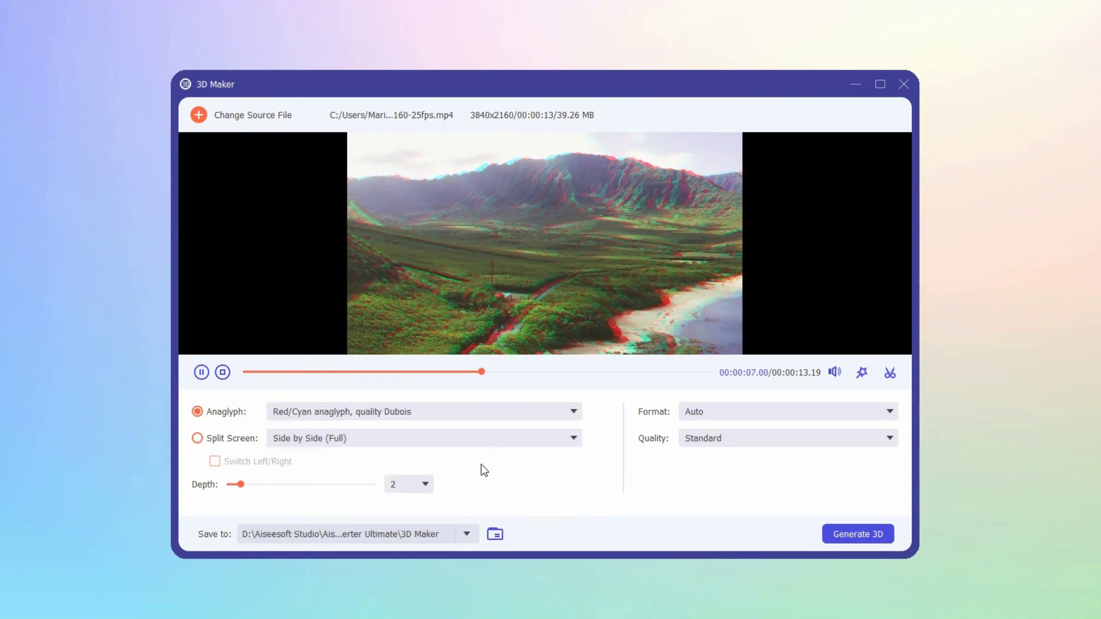
left_click(519, 413)
left_click(495, 446)
left_click(536, 411)
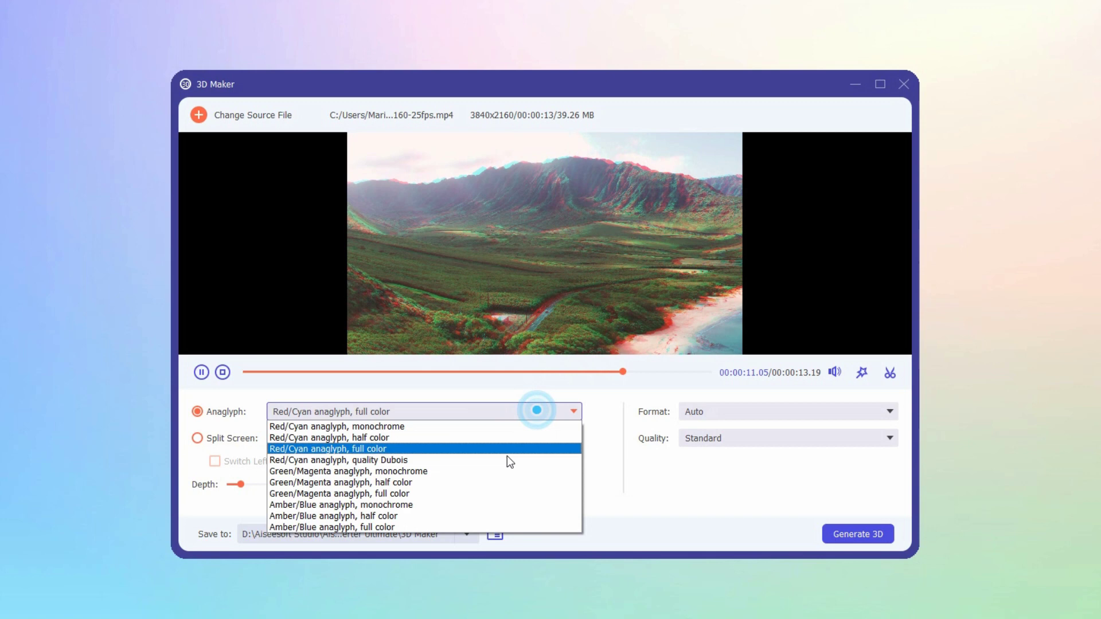
left_click(488, 460)
left_click(486, 411)
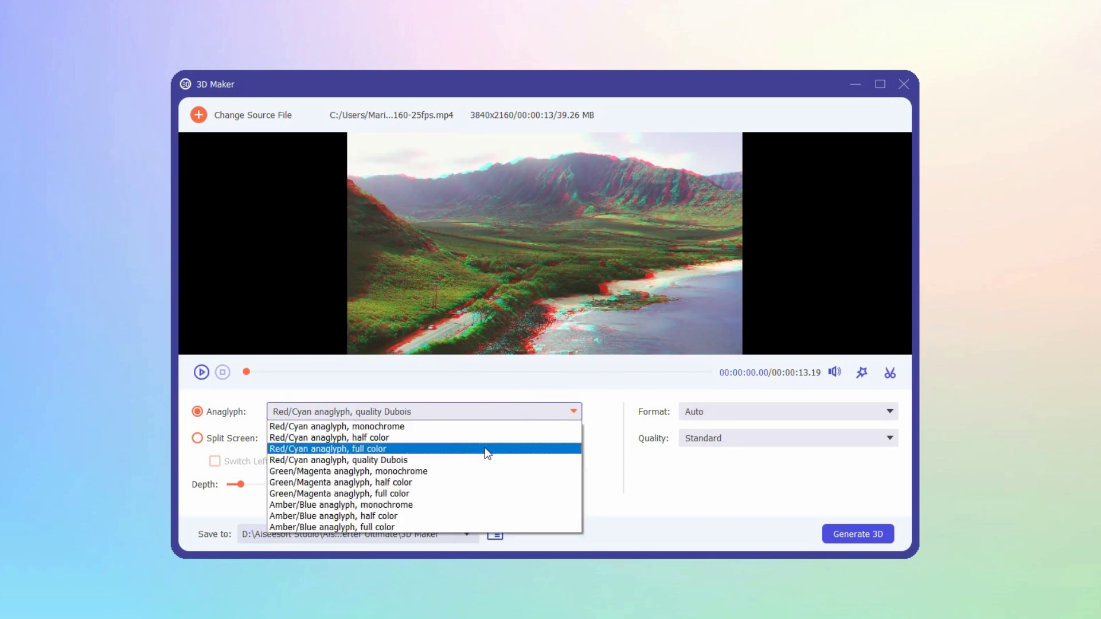
left_click(483, 449)
Step: Switch to split screen, trying side-by-side full, top-and-bottom half and side-by-side half layouts
left_click(536, 438)
left_click(532, 453)
left_click(320, 434)
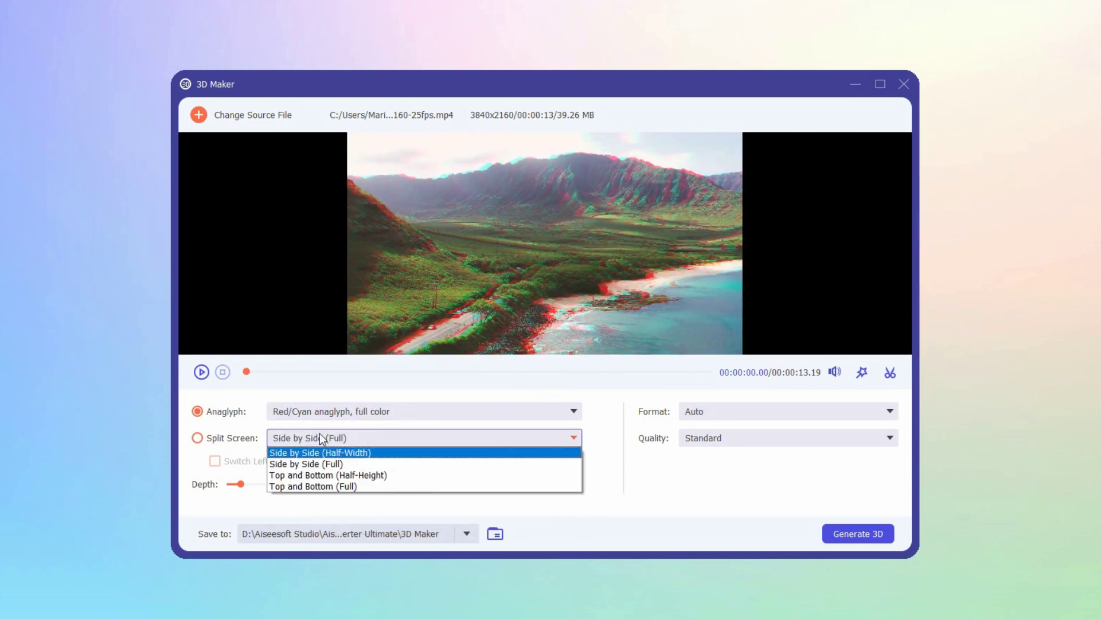
left_click(320, 465)
left_click(352, 443)
left_click(362, 475)
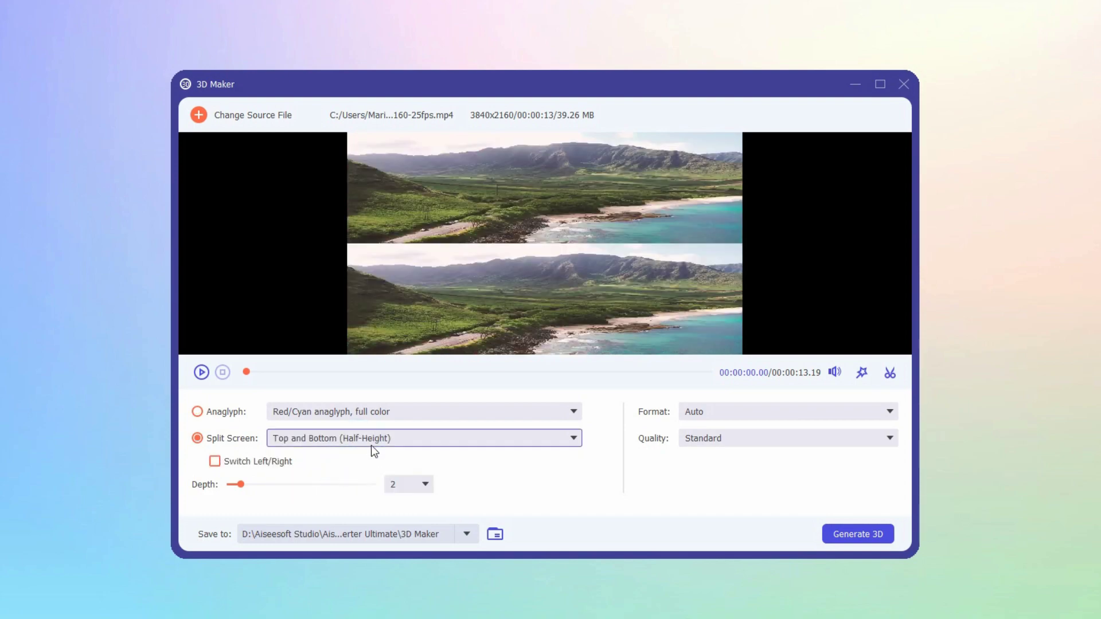
left_click(370, 445)
left_click(396, 452)
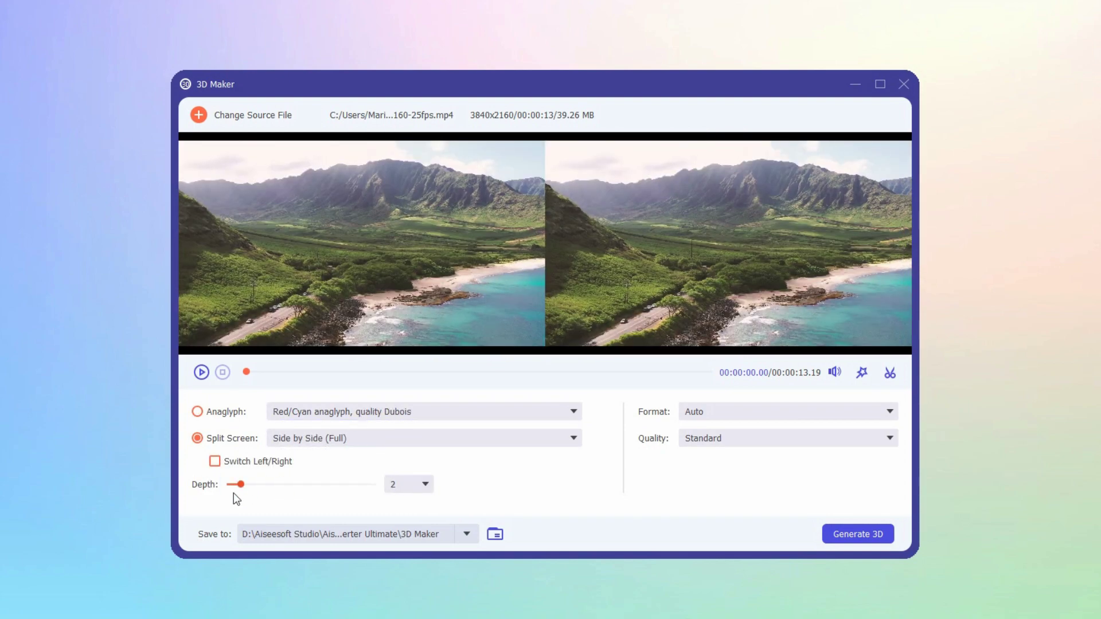
Step: Raise the 3D depth to 4, then set it back to 2
left_click_drag(239, 485, 262, 494)
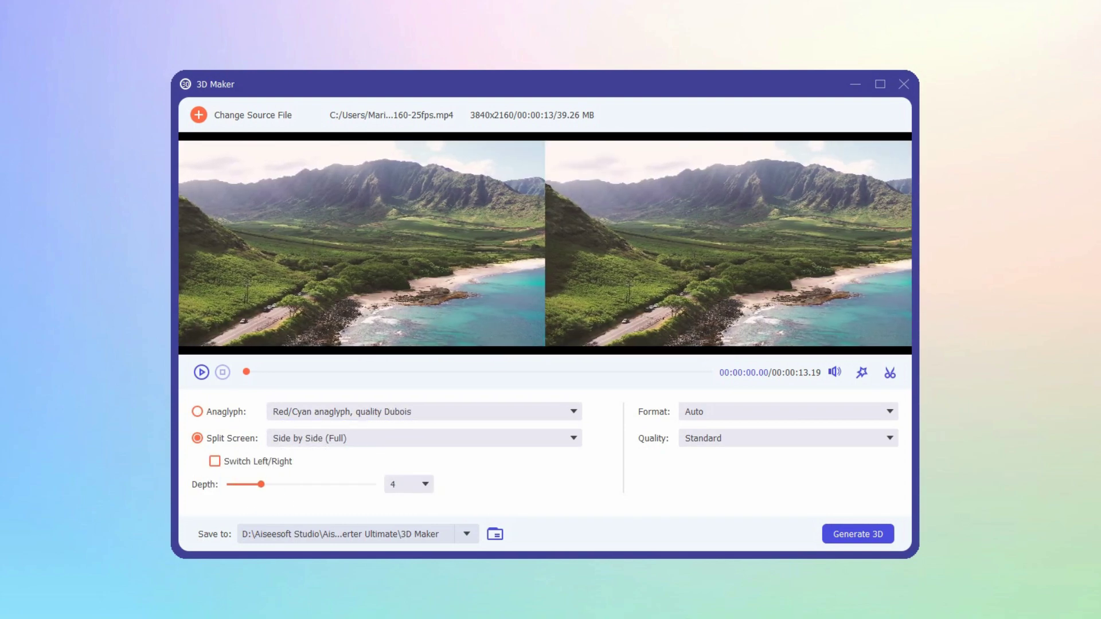
left_click(431, 485)
left_click(397, 534)
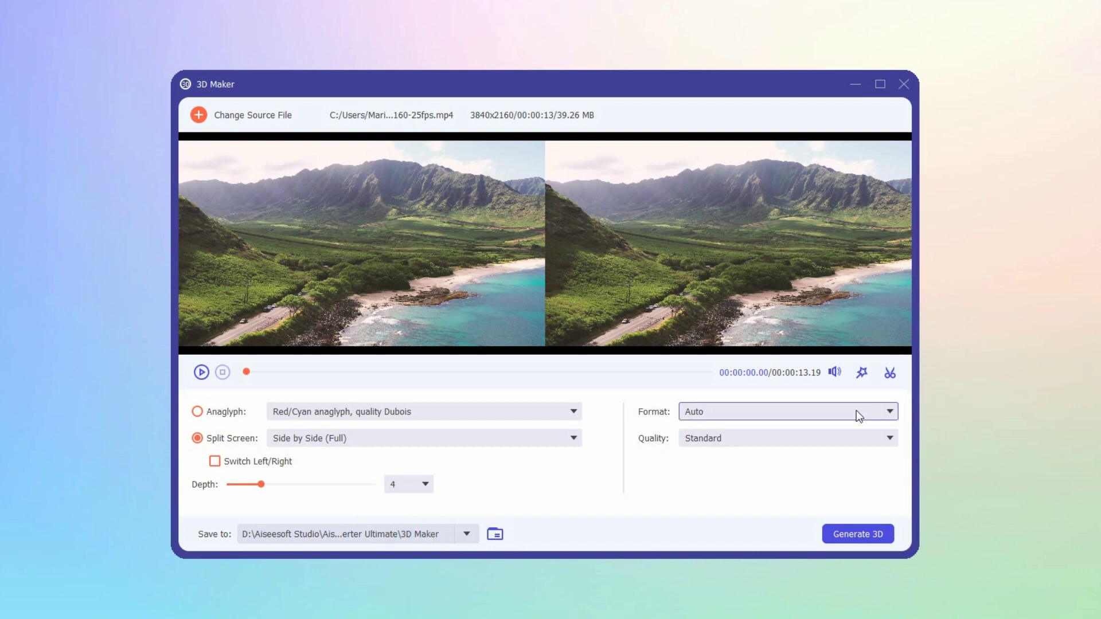
left_click(431, 485)
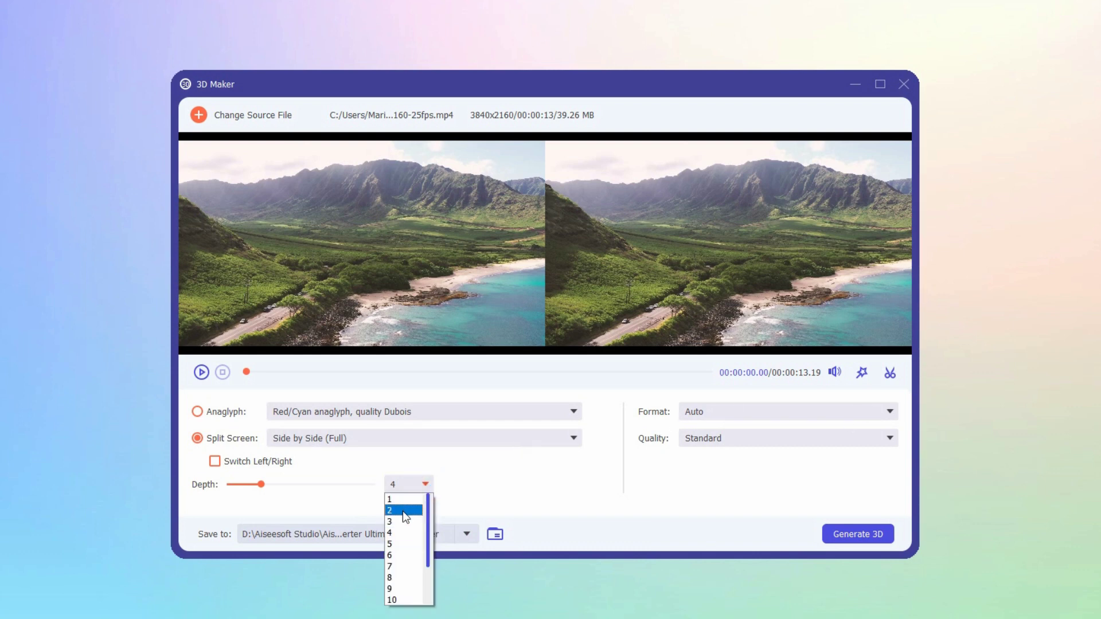
left_click(403, 510)
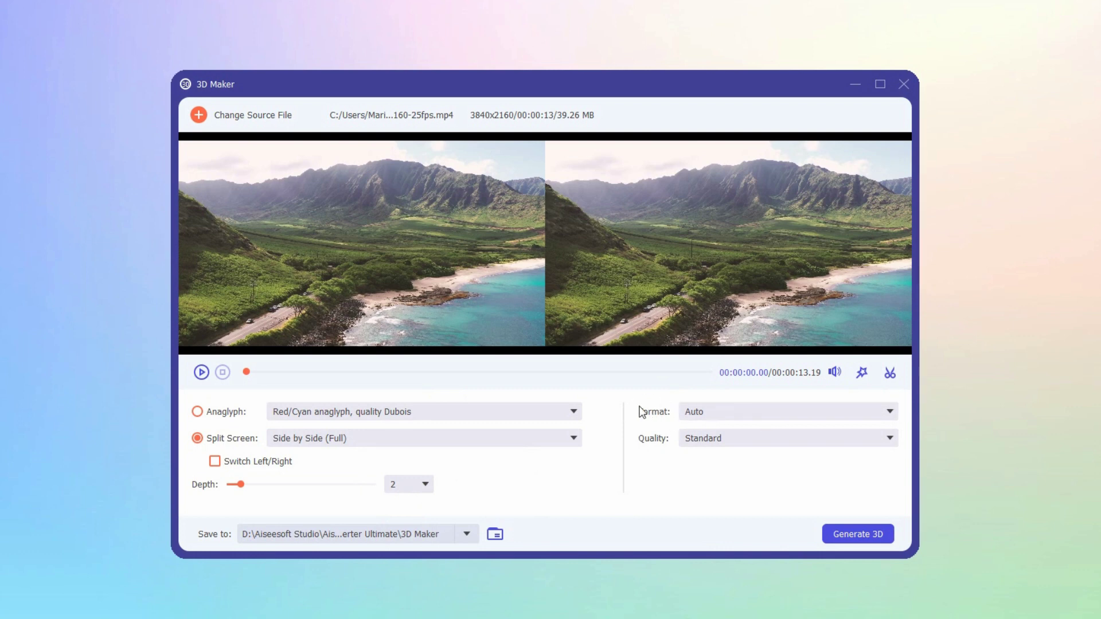
Step: Set the output format to MP4 with High quality
left_click(723, 413)
scroll(710, 473, "down", 2)
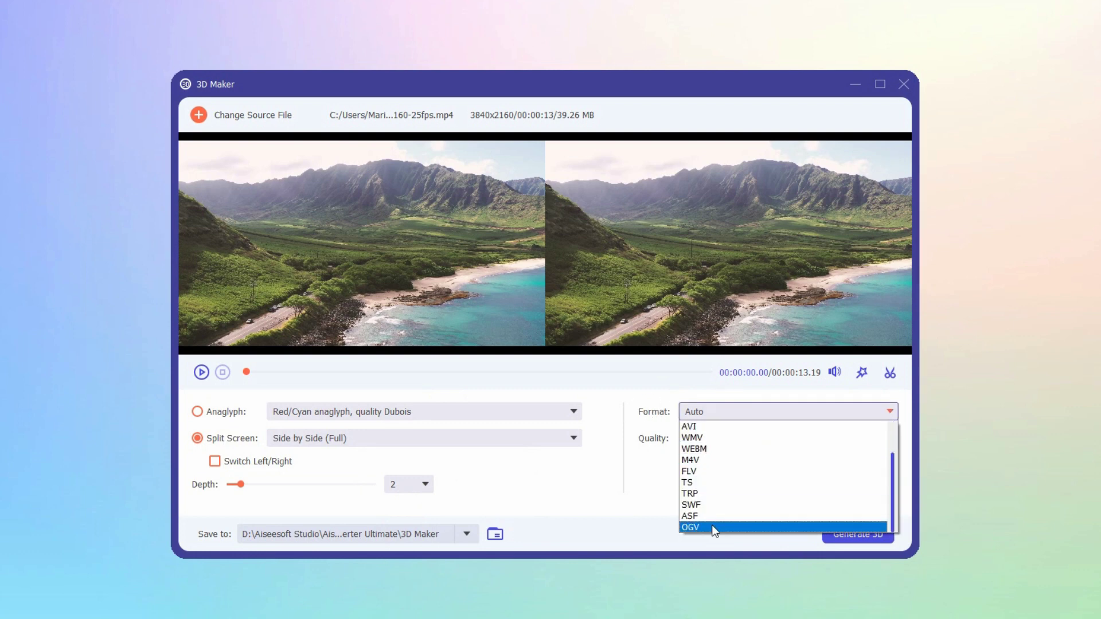
scroll(707, 434, "up", 2)
left_click(704, 432)
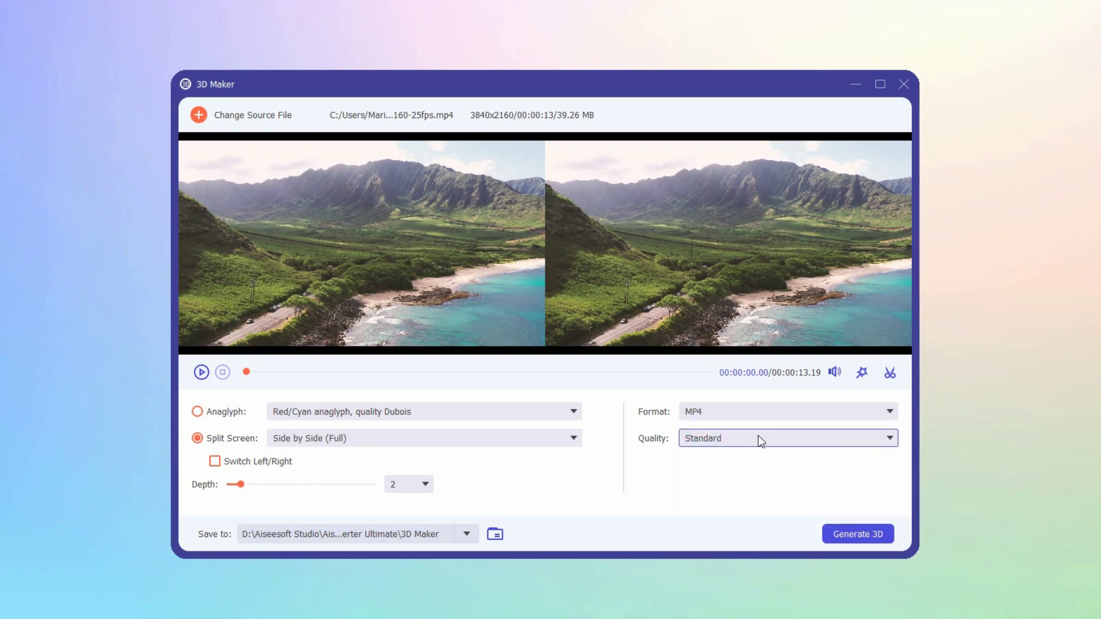
left_click(757, 435)
left_click(754, 451)
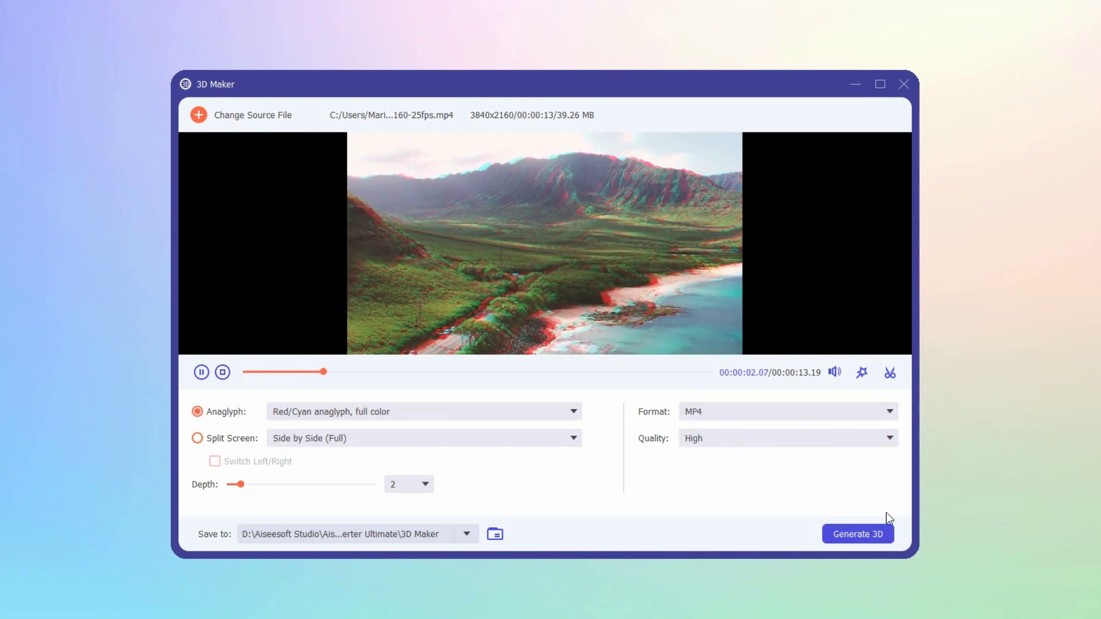
Step: Start the 3D export with Generate 3D, with progress beginning at 0%
left_click(845, 532)
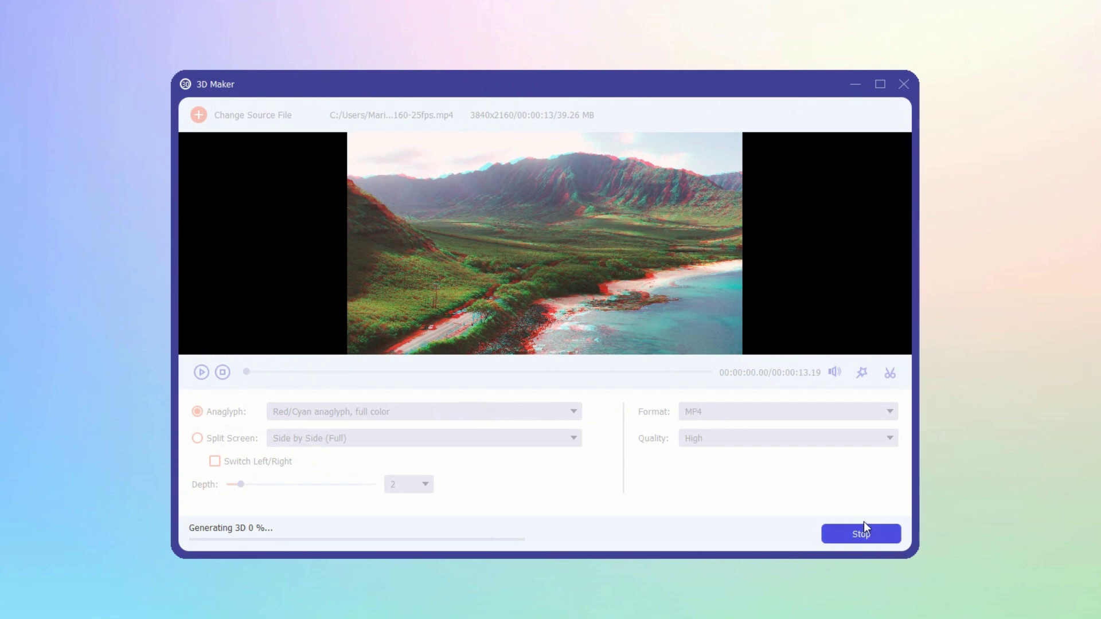